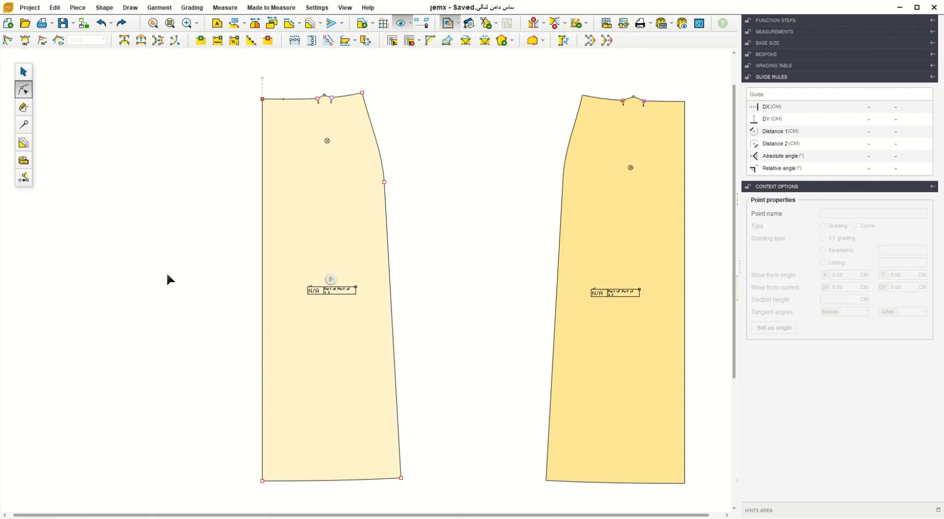
Create a symmetry axis along the straight vertical centre edge of the left skirt piece.
{"action": "mouse_move", "coordinate": [651, 220]}
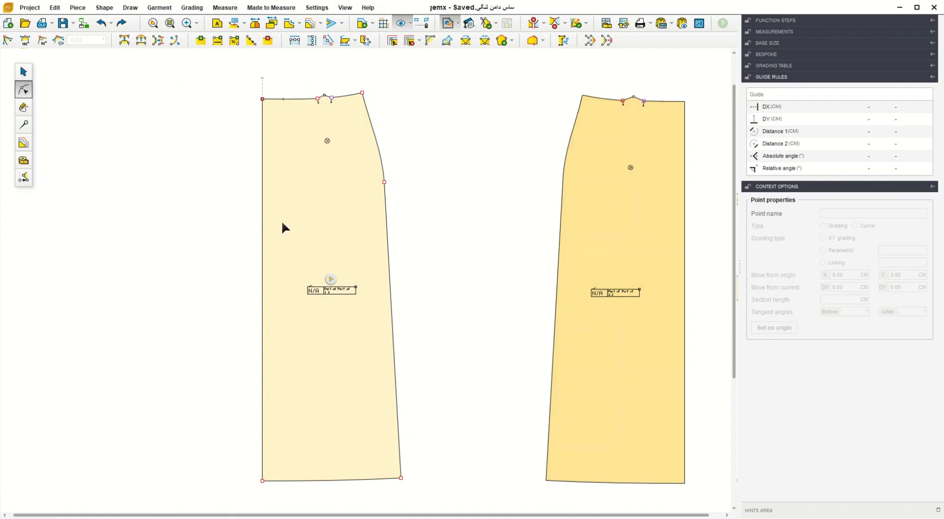
{"action": "left_click", "coordinate": [28, 128]}
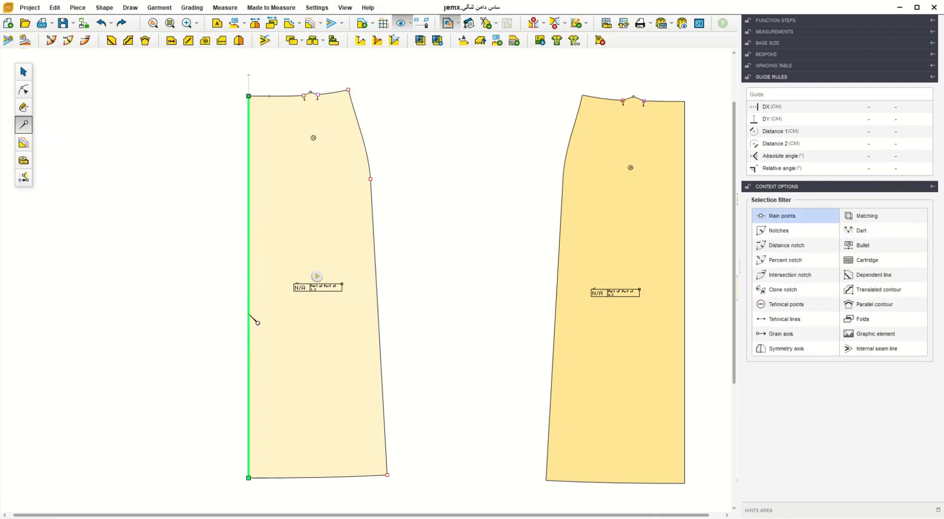
{"action": "left_click", "coordinate": [249, 280]}
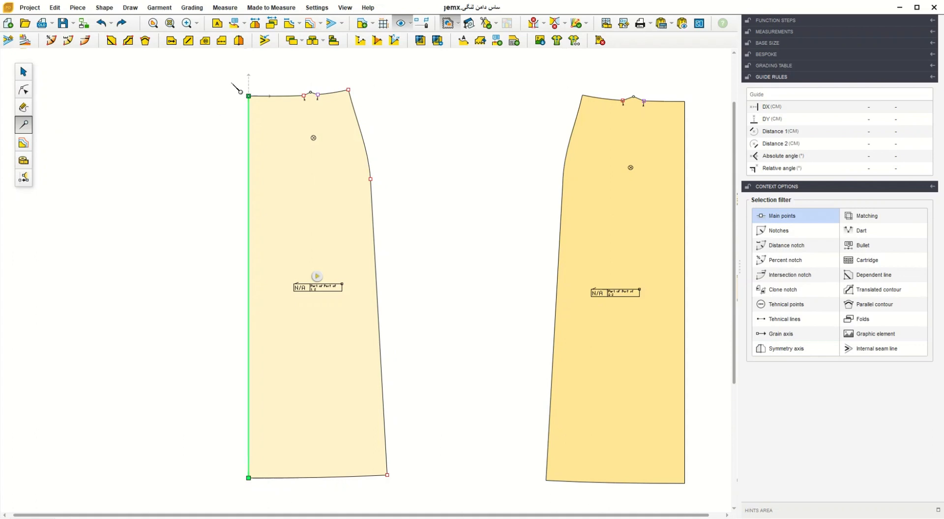
{"action": "left_click", "coordinate": [240, 40]}
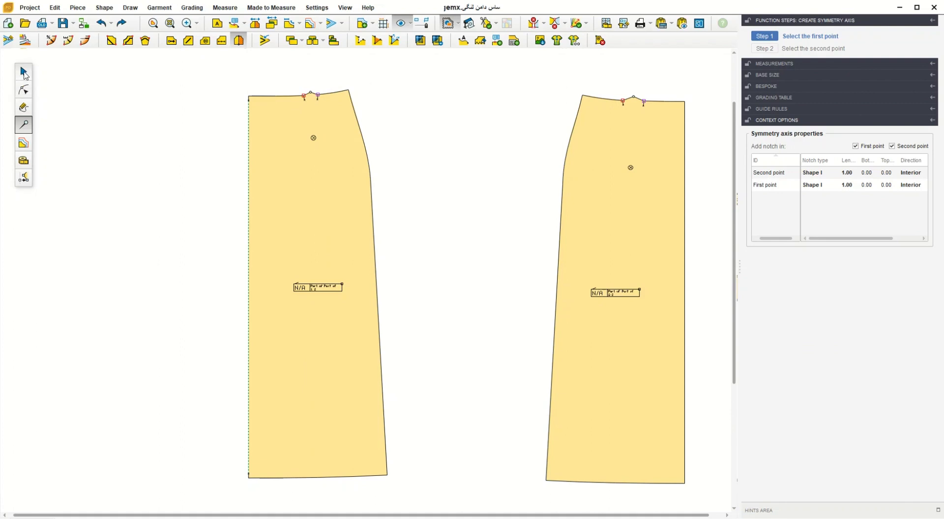
Generate the full unfolded skirt piece from the symmetrical half, mirrored about its centre axis.
{"action": "left_click", "coordinate": [23, 72]}
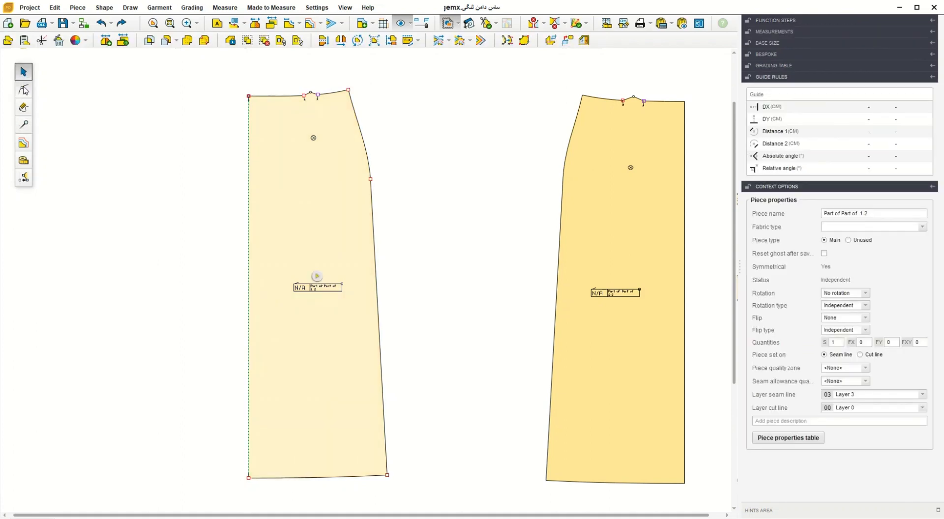
{"action": "left_click", "coordinate": [24, 90]}
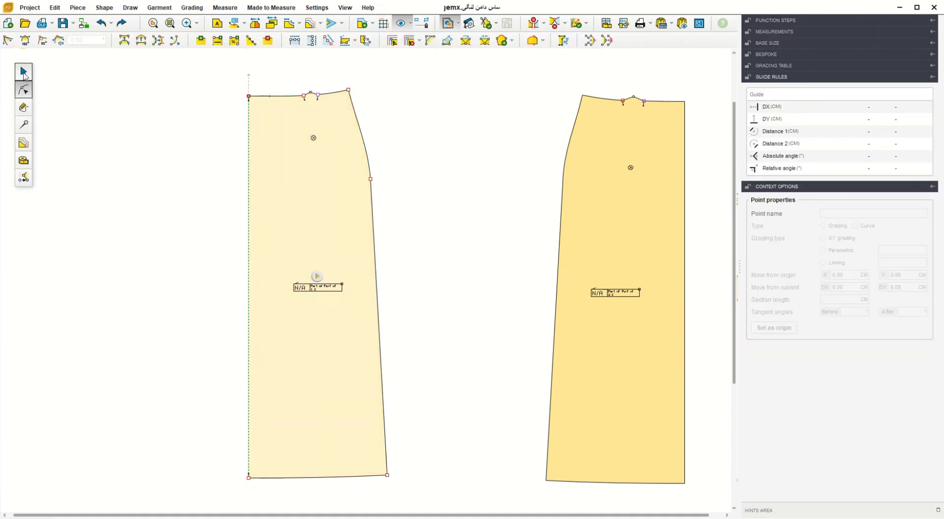
{"action": "left_click", "coordinate": [23, 72]}
{"action": "left_click", "coordinate": [111, 45]}
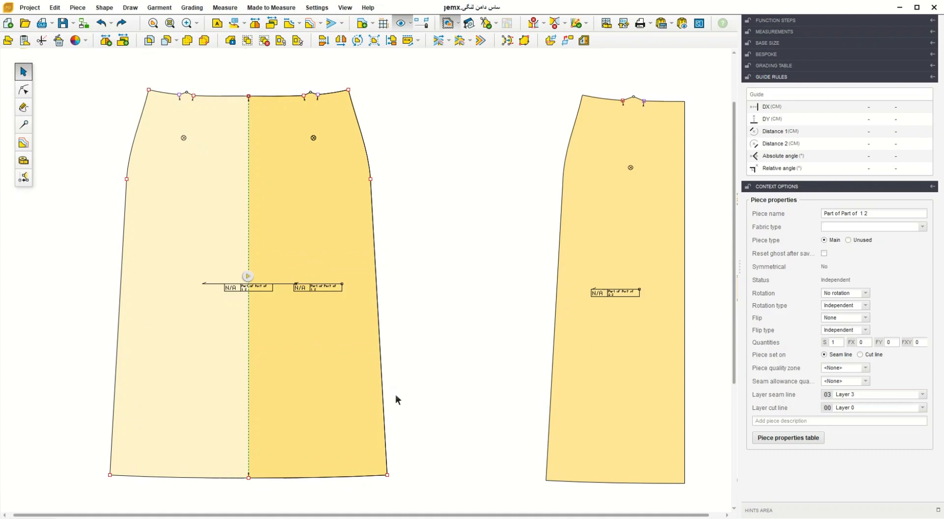
Delete the waist corner, hip and hem corner points of the full piece's right side seam.
{"action": "left_click", "coordinate": [22, 92]}
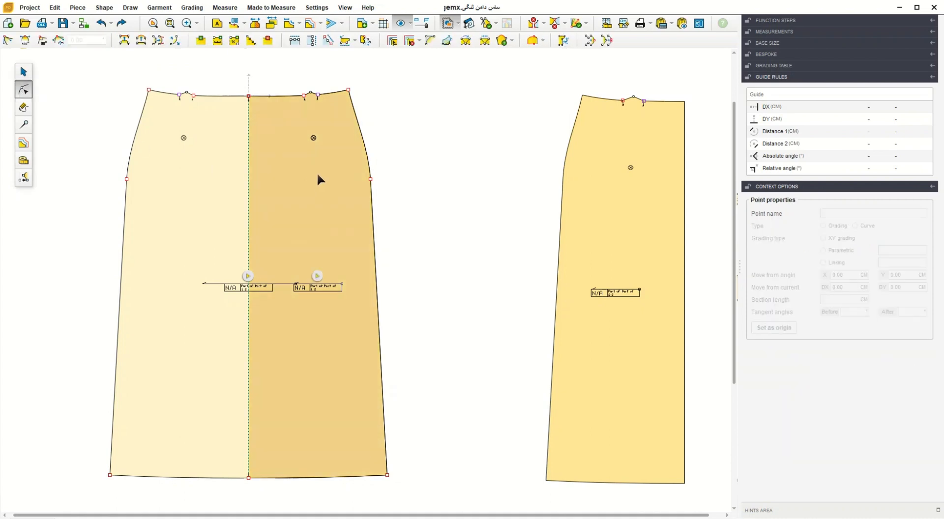
{"action": "left_click_drag", "start_coordinate": [341, 77], "coordinate": [427, 488]}
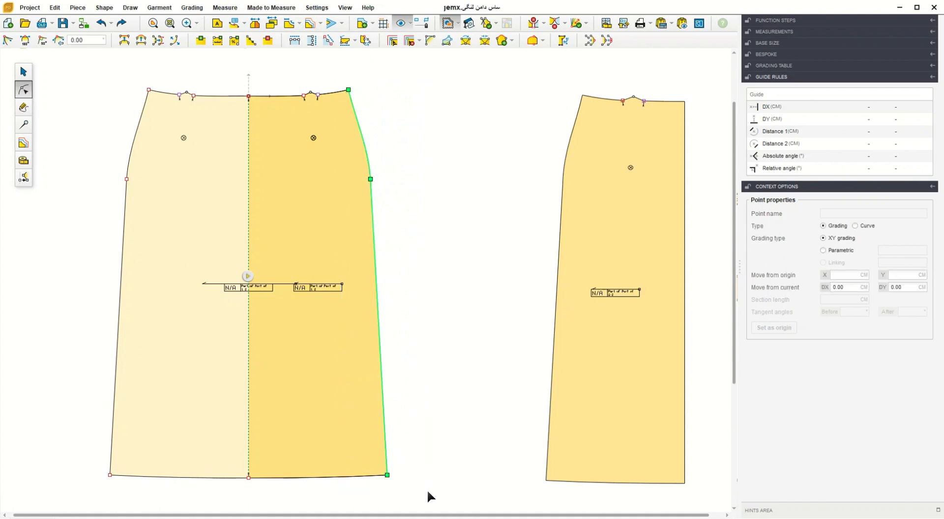
{"action": "key", "text": "Delete"}
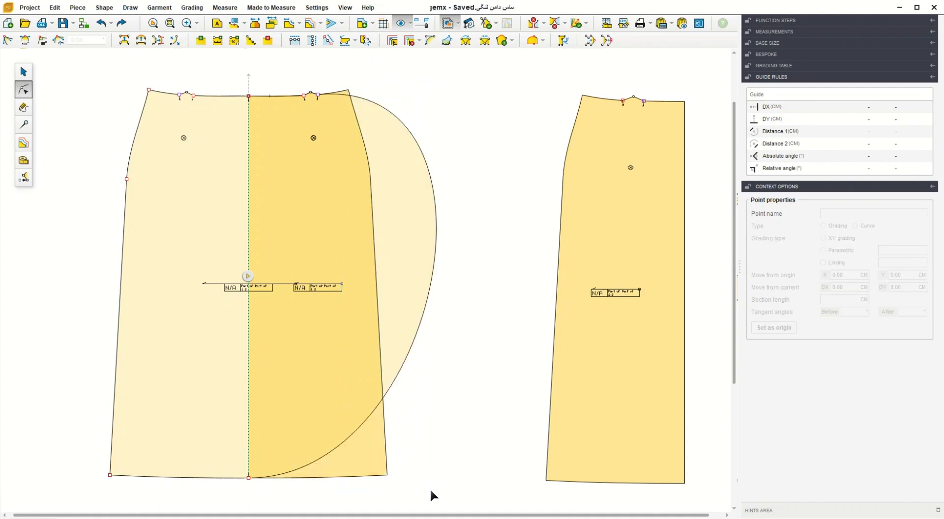
Move the original symmetrical half piece clear of the full piece and delete it.
{"action": "left_click", "coordinate": [23, 72]}
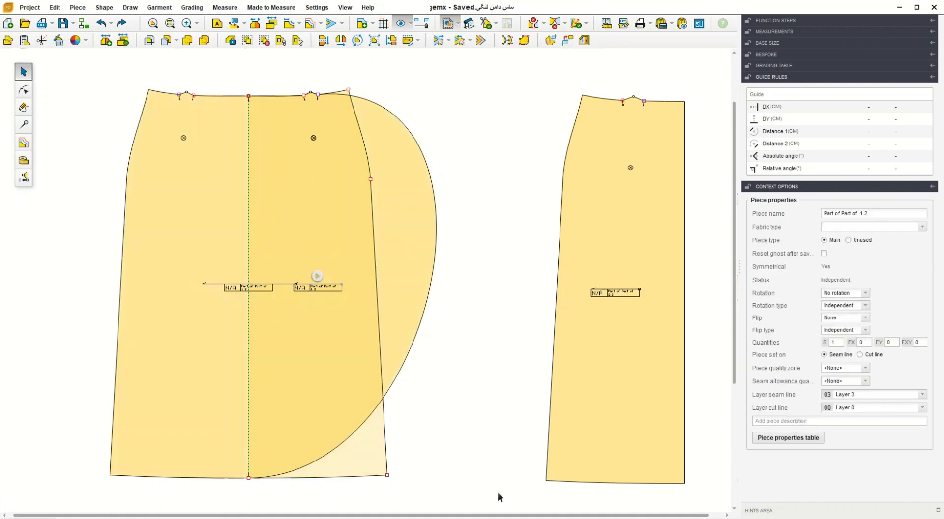
{"action": "left_click_drag", "start_coordinate": [499, 498], "coordinate": [506, 482]}
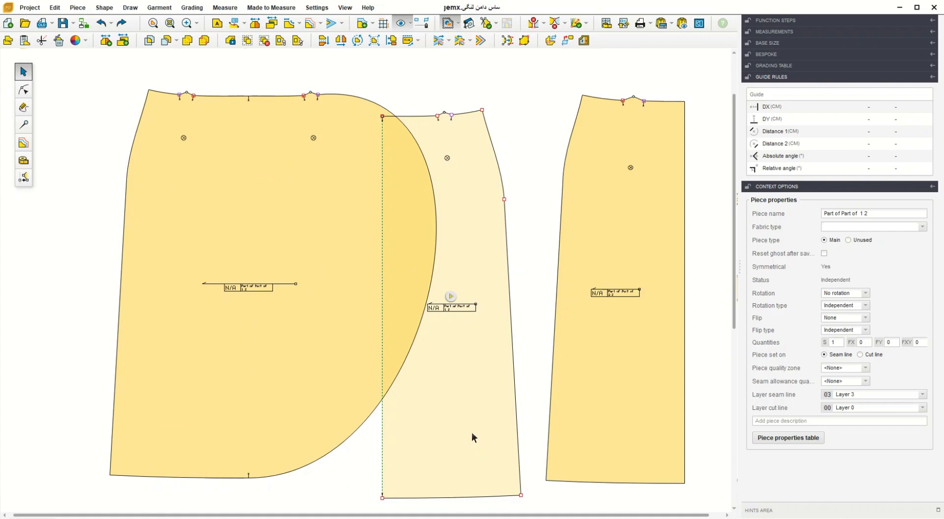
{"action": "key", "text": "Delete"}
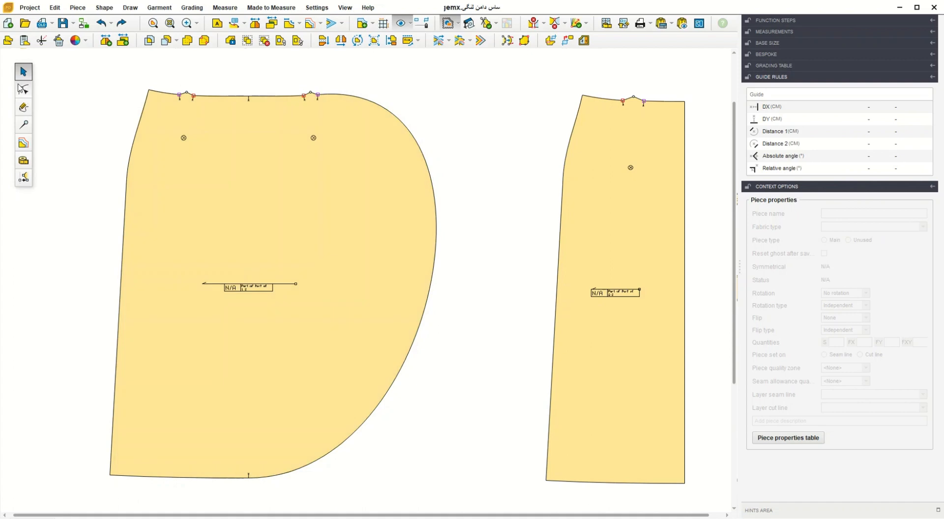
Delete the right waist dart of the full skirt piece, keeping only its inner leg point.
{"action": "left_click", "coordinate": [22, 89]}
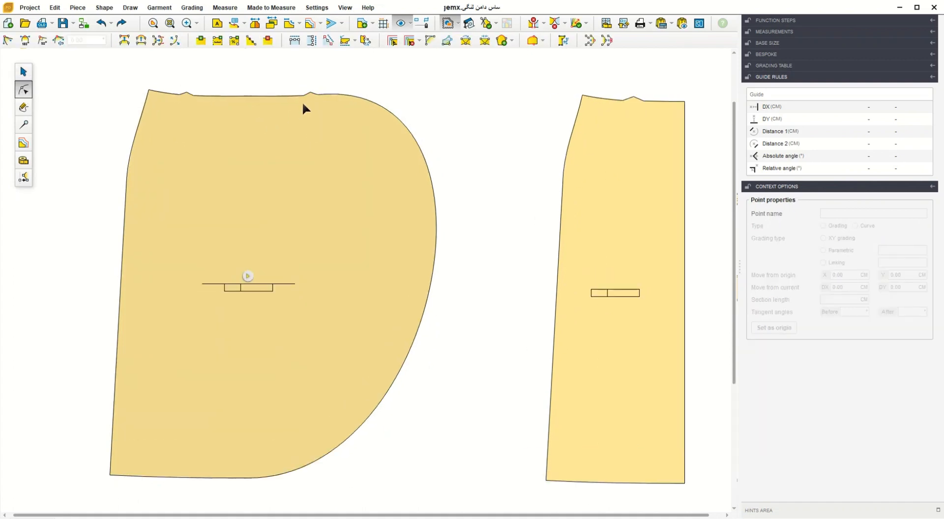
{"action": "scroll", "coordinate": [302, 101], "scroll_direction": "up", "scroll_amount": 3}
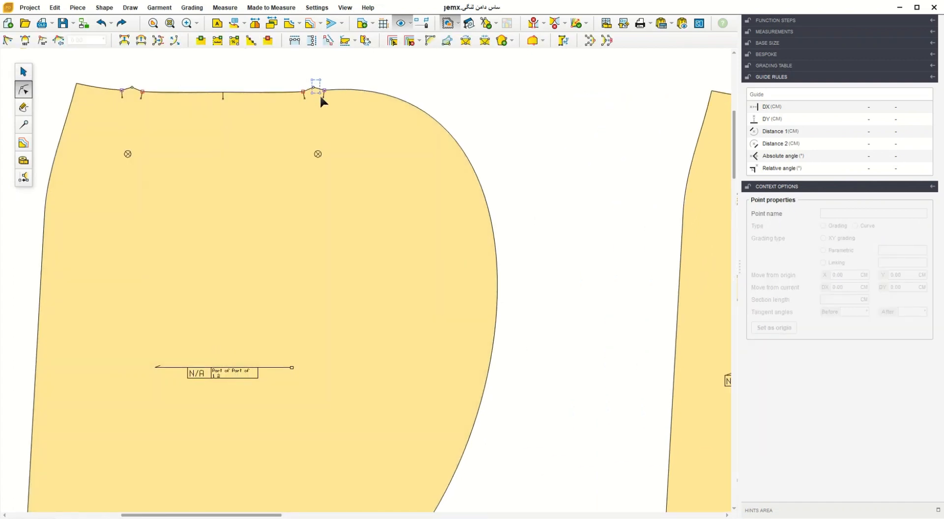
{"action": "left_click_drag", "start_coordinate": [327, 102], "coordinate": [330, 103]}
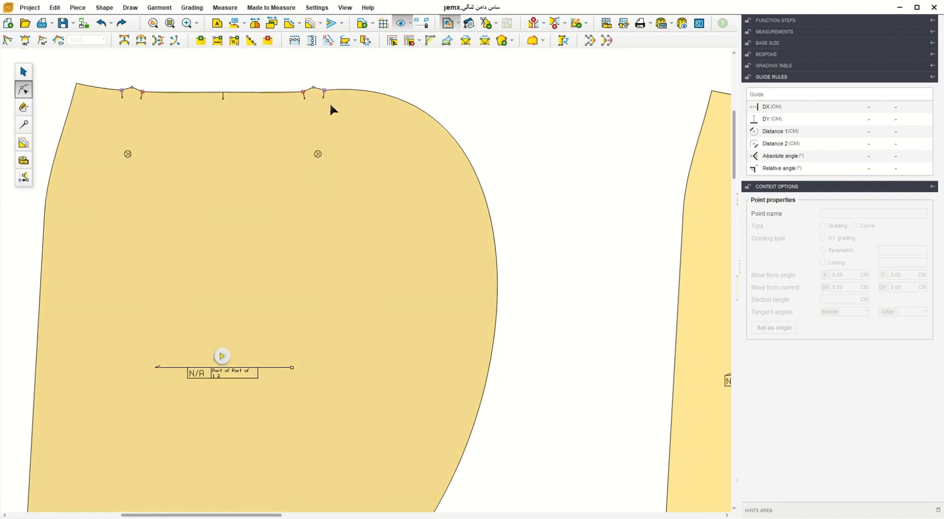
{"action": "left_click", "coordinate": [323, 89]}
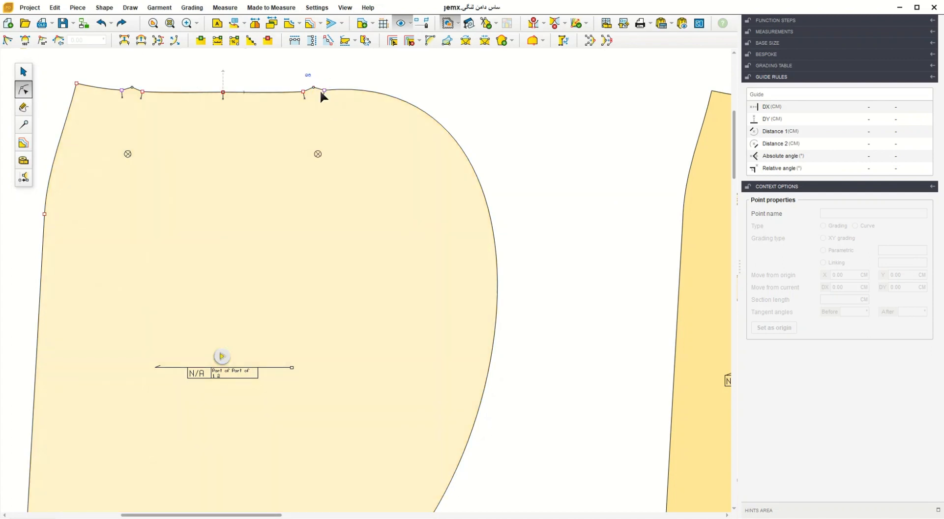
{"action": "left_click_drag", "start_coordinate": [338, 111], "coordinate": [344, 116]}
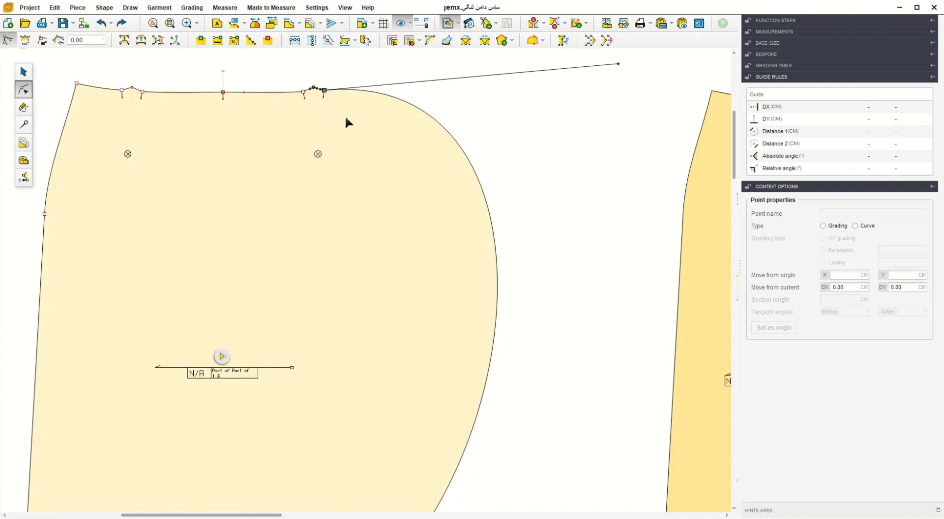
{"action": "key", "text": "Delete"}
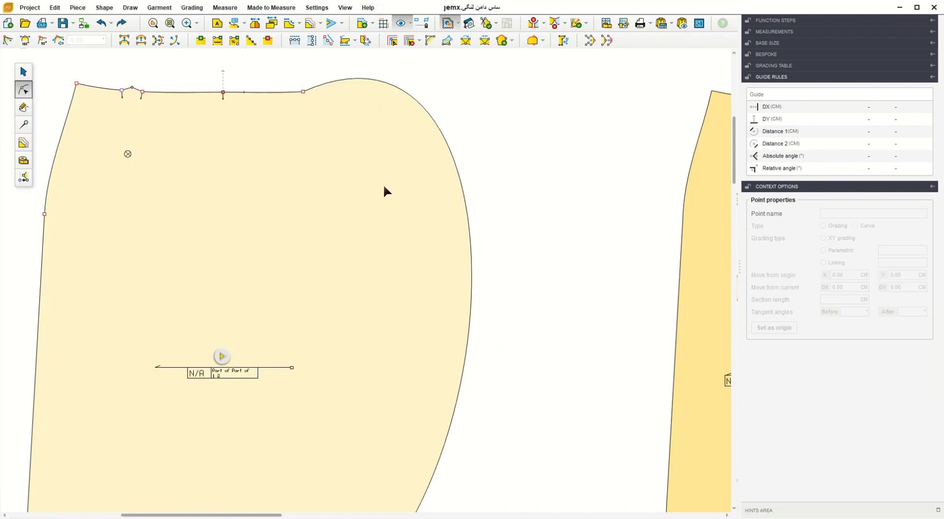
Delete the centre point on the hem so the wrap edge runs to the left hem corner.
{"action": "scroll", "coordinate": [382, 184], "scroll_direction": "down", "scroll_amount": 3}
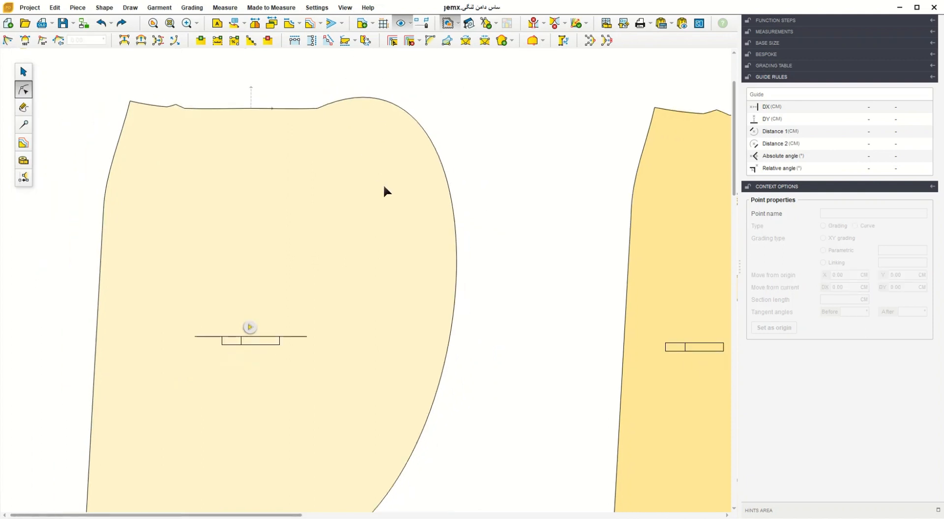
{"action": "left_click", "coordinate": [155, 23]}
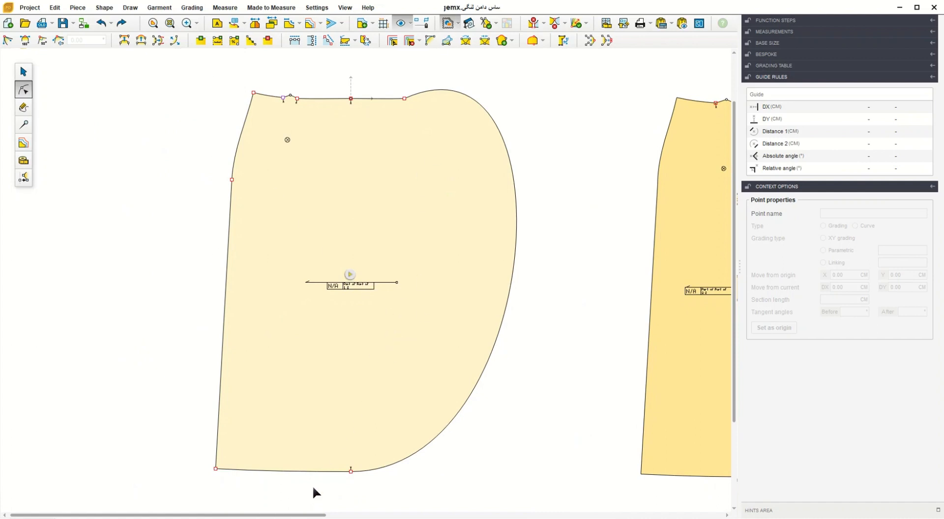
{"action": "left_click", "coordinate": [350, 472]}
{"action": "key", "text": "Delete"}
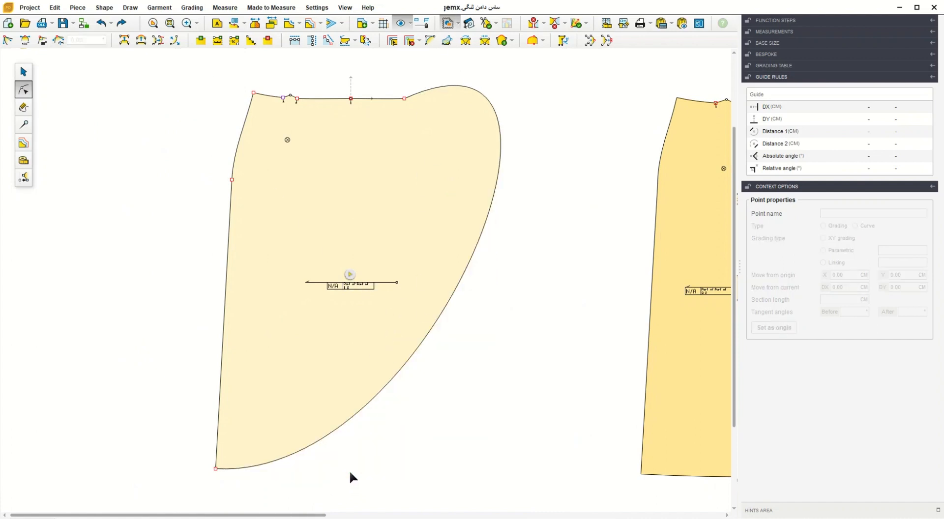
Straighten the bulging edge between the waist end and the hem corner, and convert it into a curve with tangent handles.
{"action": "left_click", "coordinate": [405, 98]}
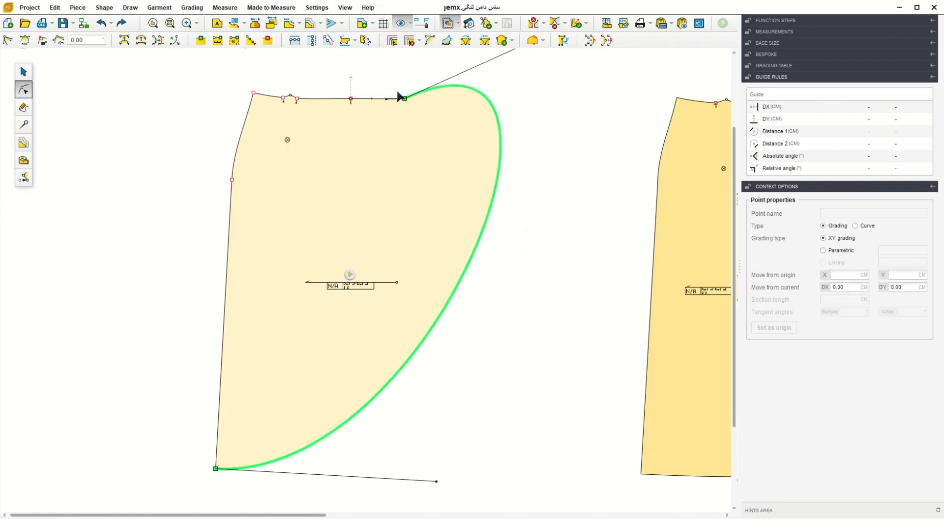
{"action": "left_click", "coordinate": [124, 40]}
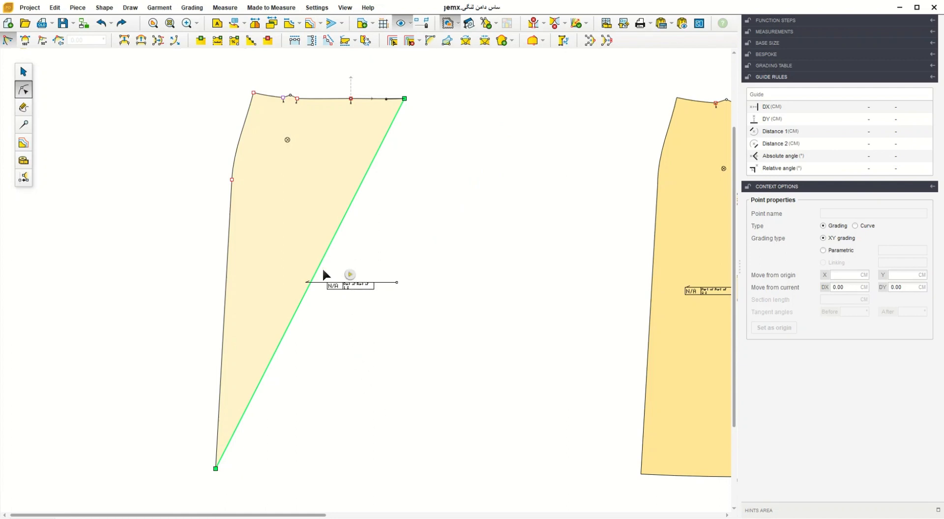
{"action": "left_click", "coordinate": [142, 41]}
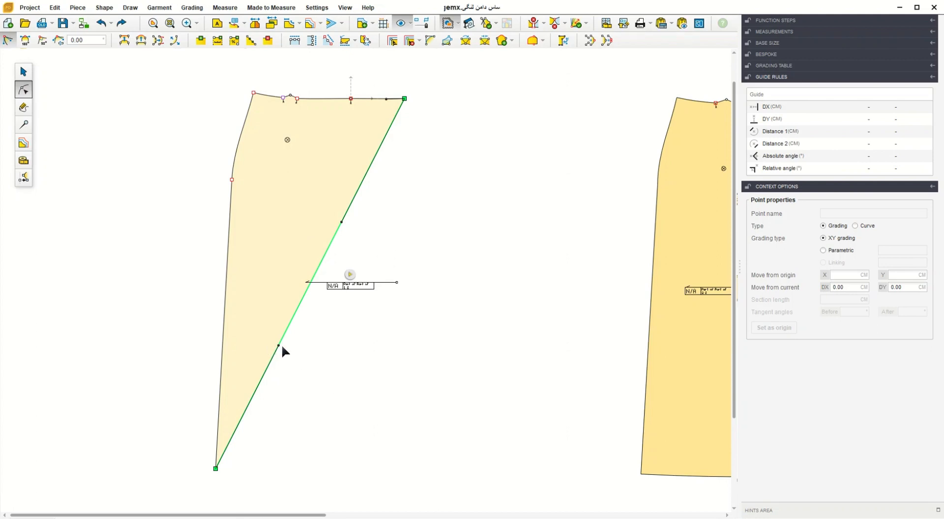
Shape the wrap edge into a rounded curve, with tangent angles of about 91° at the hem corner and 88° at the waist.
{"action": "left_click_drag", "start_coordinate": [279, 347], "coordinate": [428, 476]}
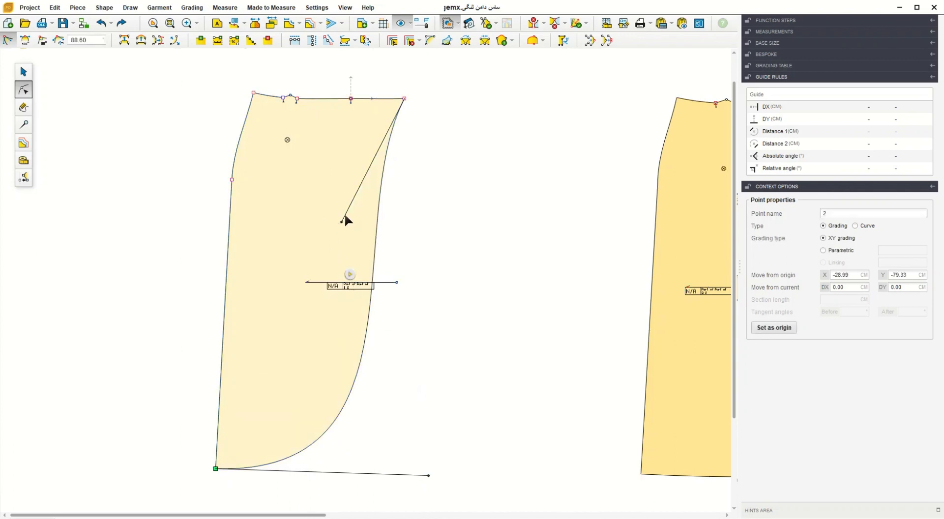
{"action": "left_click_drag", "start_coordinate": [341, 222], "coordinate": [387, 229]}
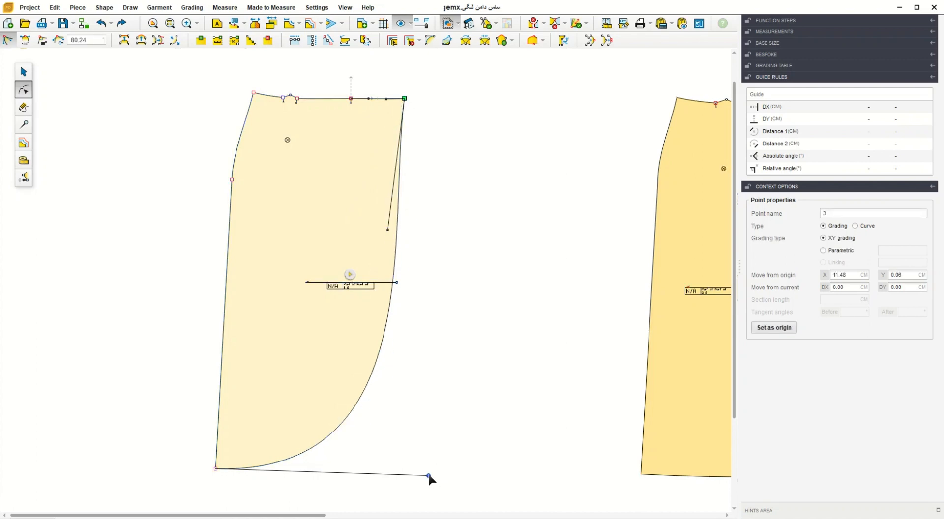
{"action": "mouse_move", "coordinate": [429, 475]}
{"action": "left_mouse_down"}
{"action": "mouse_move", "coordinate": [446, 501]}
{"action": "mouse_move", "coordinate": [443, 486]}
{"action": "left_mouse_up"}
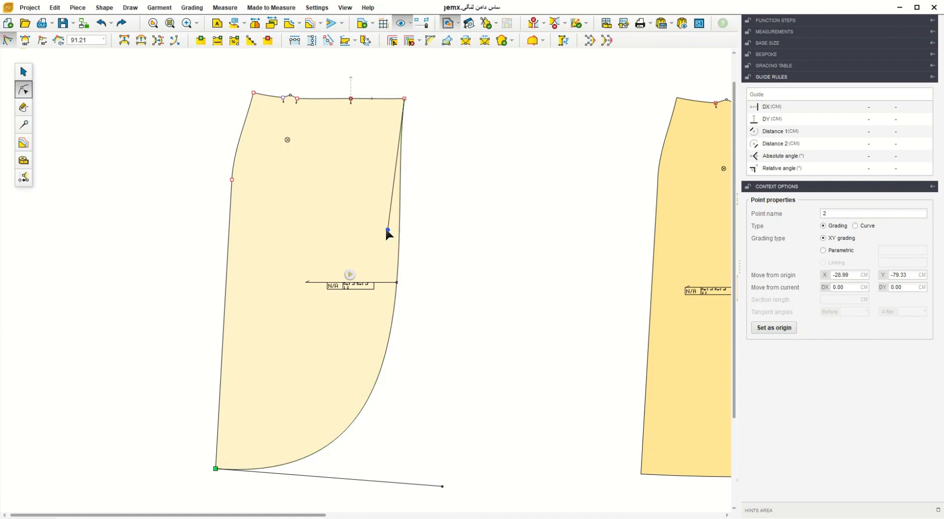
{"action": "mouse_move", "coordinate": [388, 230]}
{"action": "left_mouse_down"}
{"action": "mouse_move", "coordinate": [409, 190]}
{"action": "mouse_move", "coordinate": [401, 189]}
{"action": "left_mouse_up"}
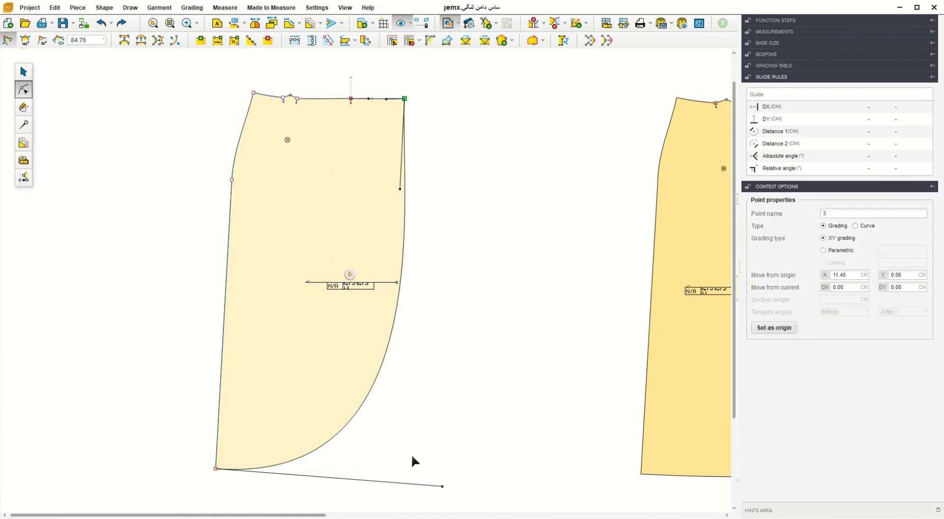
{"action": "left_click", "coordinate": [401, 189]}
{"action": "left_click_drag", "start_coordinate": [409, 179], "coordinate": [408, 168]}
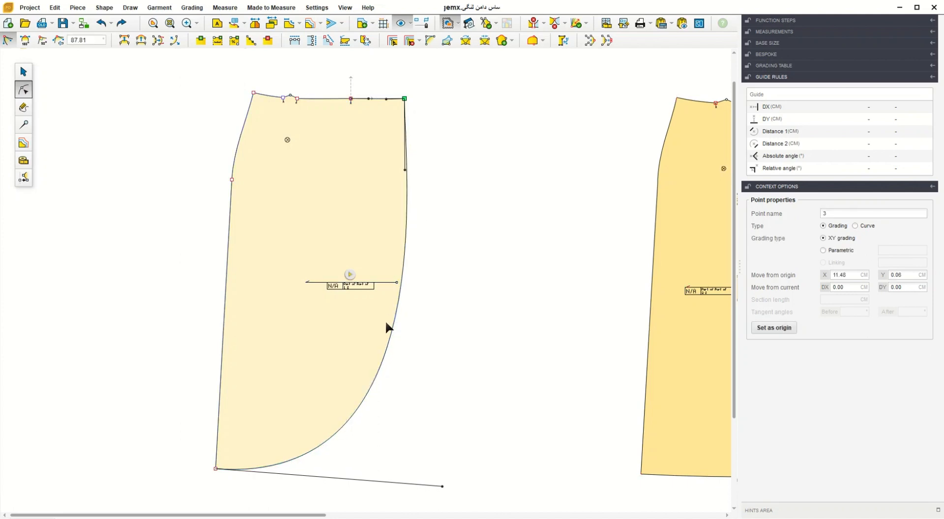
Refine the wrap edge's lower curve with the hem corner's tangent handle, to an angle of about 90°.
{"action": "mouse_move", "coordinate": [441, 487]}
{"action": "left_mouse_down"}
{"action": "mouse_move", "coordinate": [426, 478]}
{"action": "mouse_move", "coordinate": [462, 477]}
{"action": "mouse_move", "coordinate": [444, 479]}
{"action": "mouse_move", "coordinate": [451, 497]}
{"action": "left_mouse_up"}
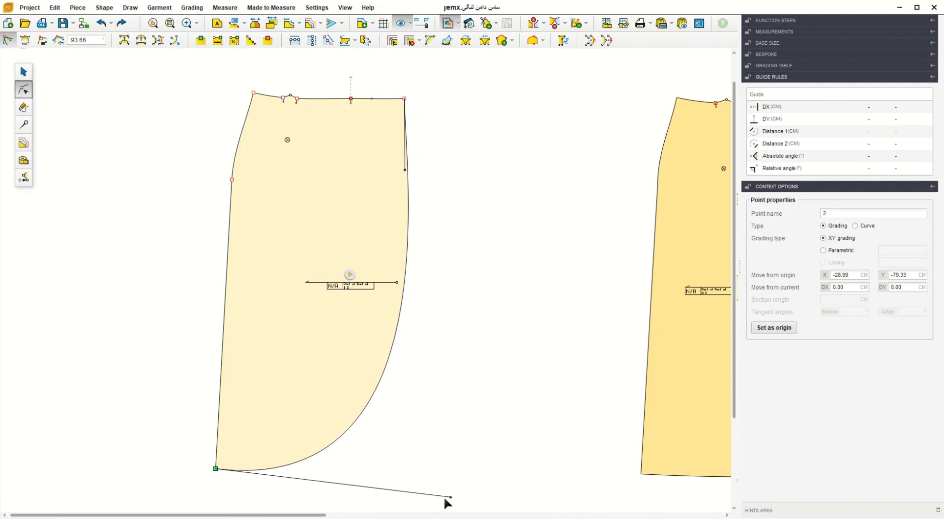
{"action": "left_click", "coordinate": [436, 494]}
{"action": "left_click", "coordinate": [352, 423]}
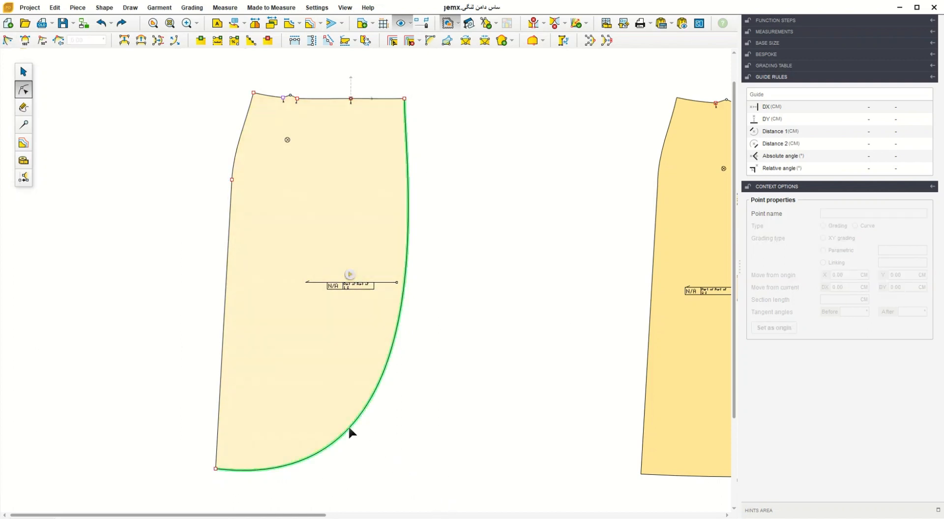
{"action": "left_click", "coordinate": [349, 427]}
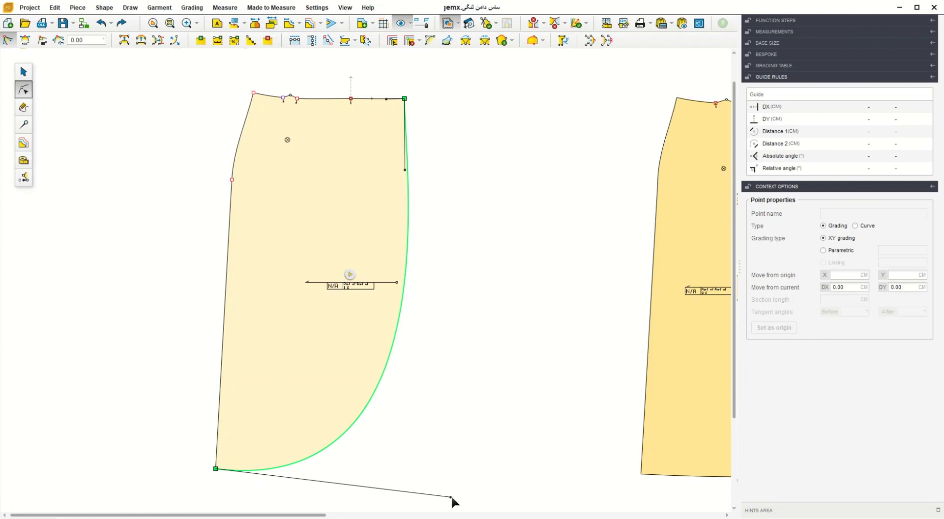
{"action": "left_click", "coordinate": [434, 495]}
{"action": "left_click_drag", "start_coordinate": [434, 496], "coordinate": [432, 494]}
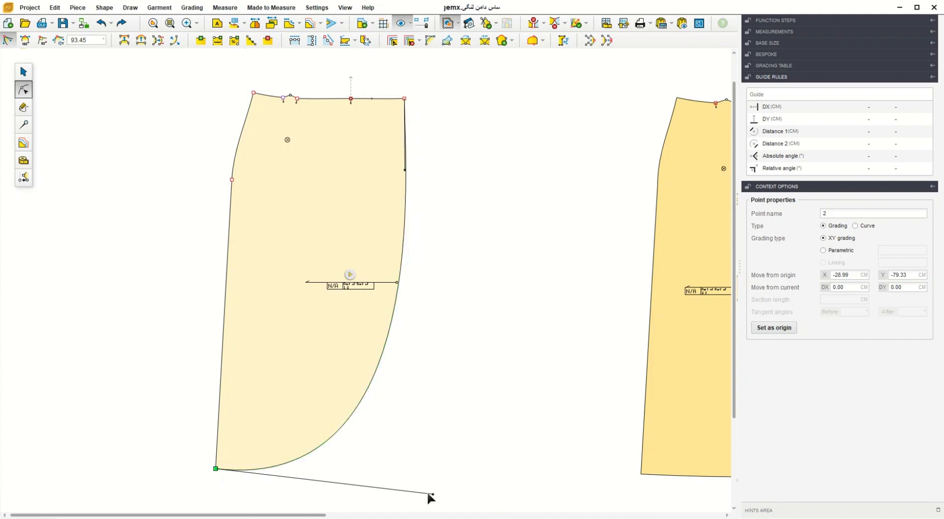
{"action": "left_click_drag", "start_coordinate": [433, 494], "coordinate": [451, 483]}
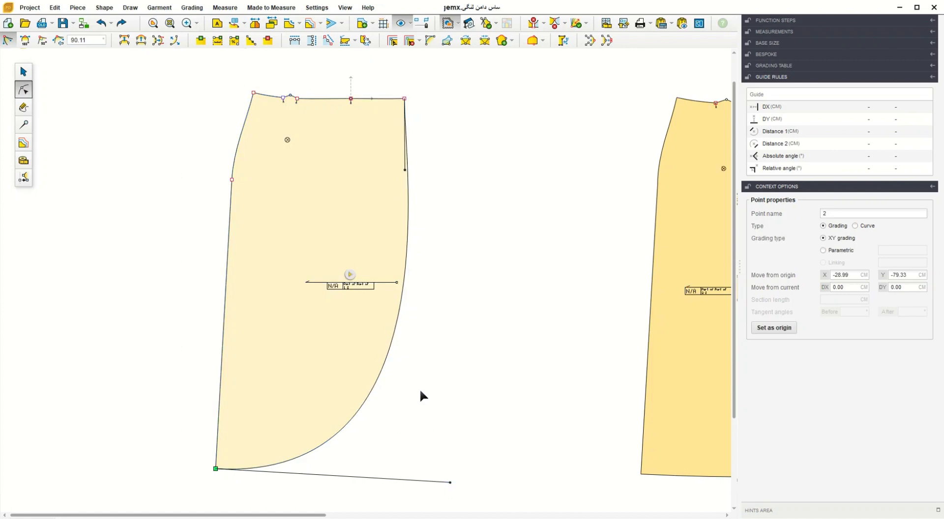
Fine-tune the wrap edge curve with its tangent handles, to angles of about 86° at the waist end and 91° at the hem corner.
{"action": "left_click", "coordinate": [406, 206]}
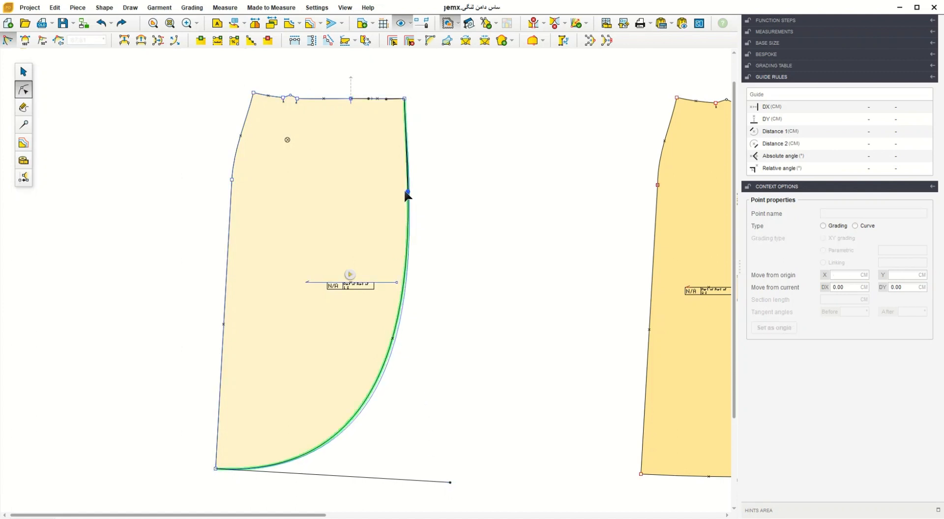
{"action": "left_click_drag", "start_coordinate": [404, 190], "coordinate": [402, 191]}
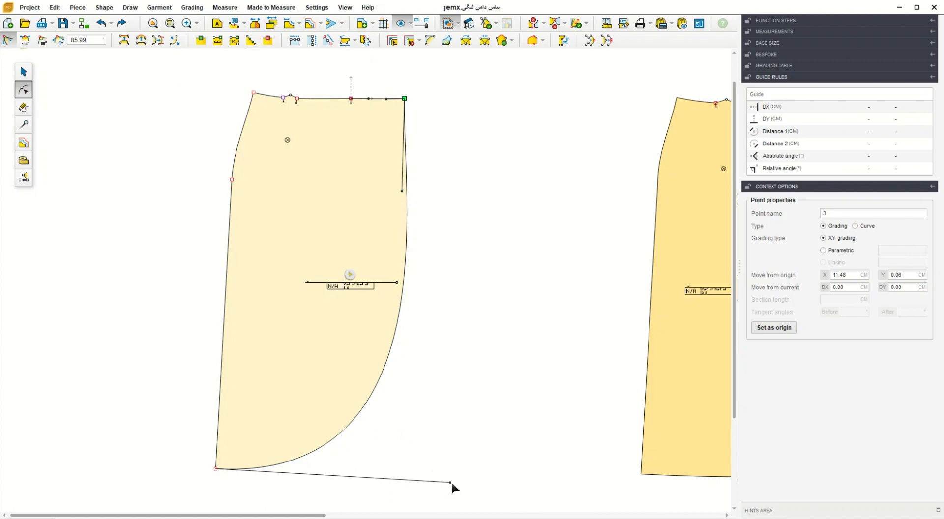
{"action": "mouse_move", "coordinate": [450, 482]}
{"action": "left_mouse_down"}
{"action": "mouse_move", "coordinate": [428, 477]}
{"action": "mouse_move", "coordinate": [444, 496]}
{"action": "mouse_move", "coordinate": [446, 485]}
{"action": "left_mouse_up"}
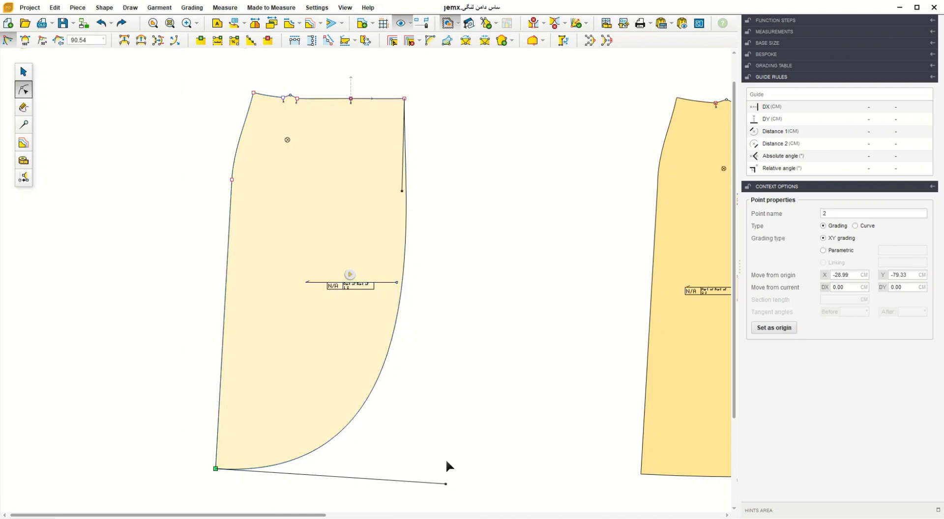
Duplicate the rounded wrap piece, shift the original away from its copy, and mirror the original horizontally.
{"action": "left_click", "coordinate": [22, 72]}
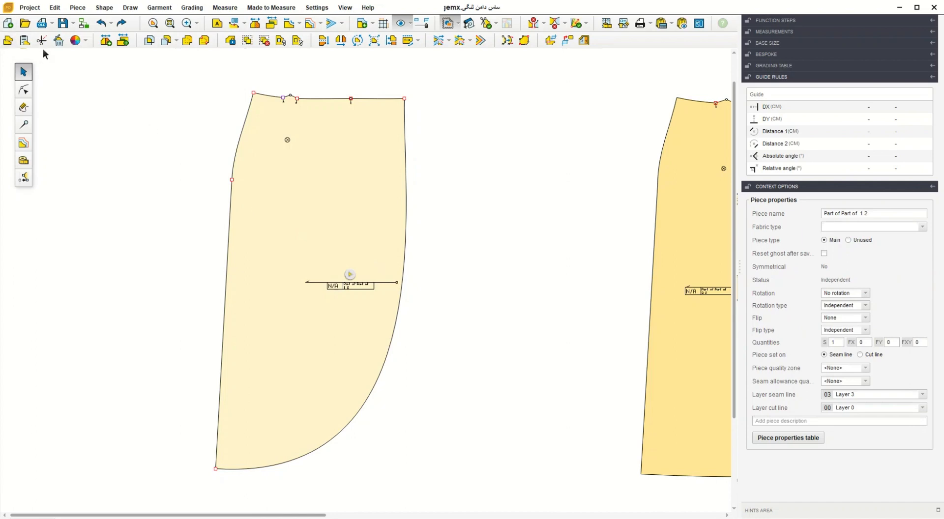
{"action": "left_click", "coordinate": [25, 40]}
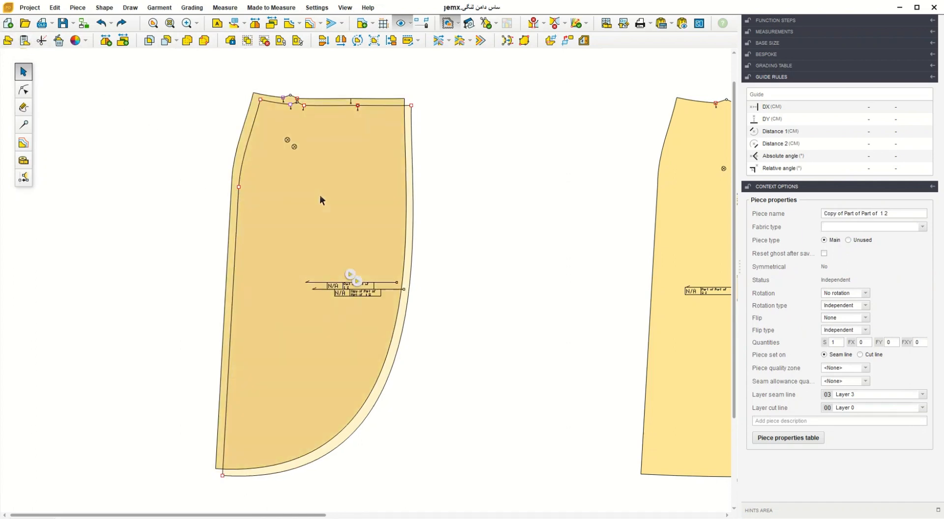
{"action": "left_click_drag", "start_coordinate": [320, 195], "coordinate": [445, 216]}
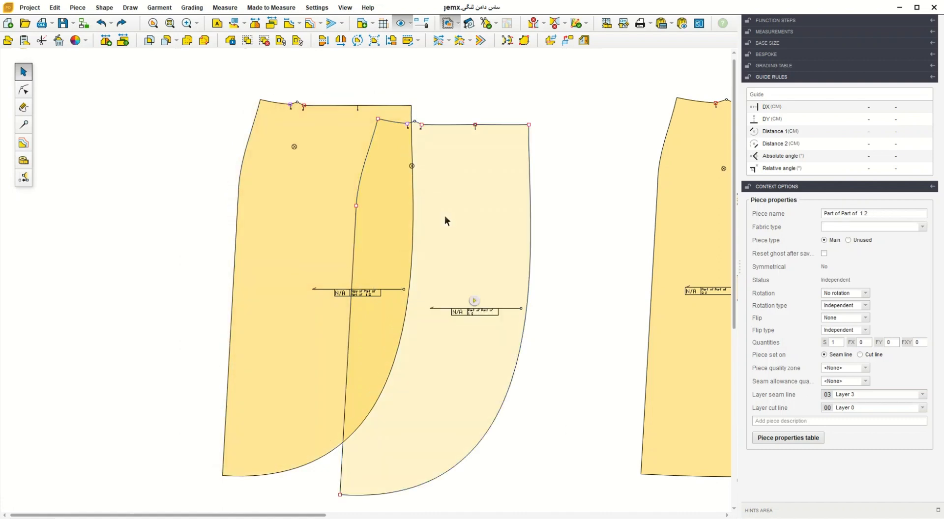
{"action": "left_click", "coordinate": [341, 40]}
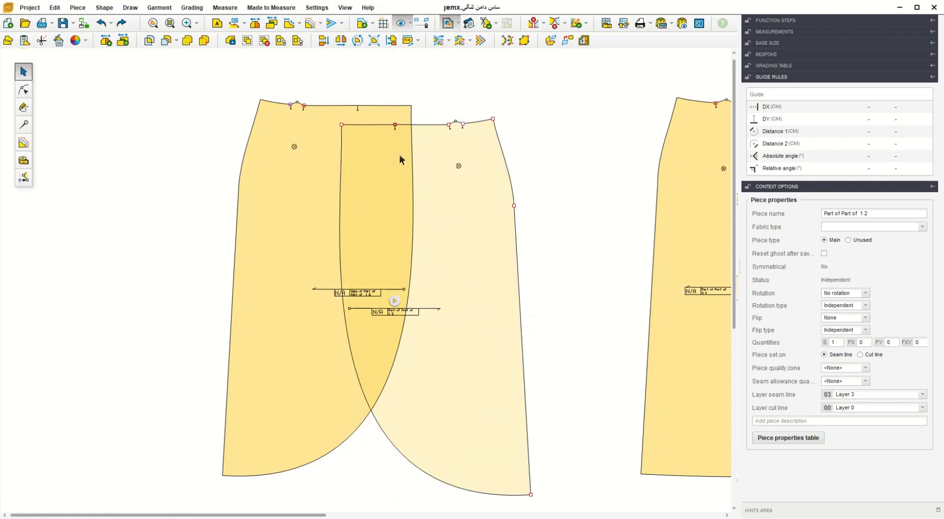
Overlap the mirrored wrap piece with its copy so that their waistlines and centre notches coincide.
{"action": "scroll", "coordinate": [402, 125], "scroll_direction": "up", "scroll_amount": 1}
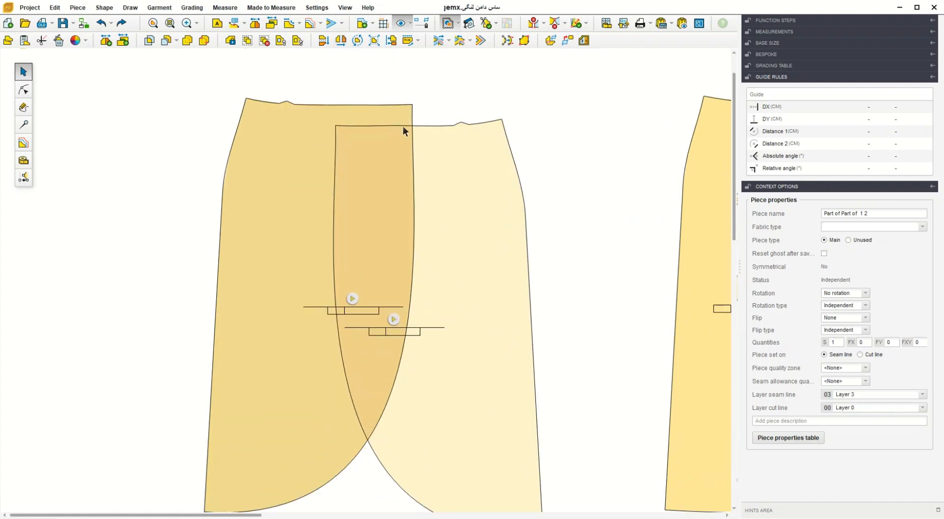
{"action": "scroll", "coordinate": [402, 135], "scroll_direction": "up", "scroll_amount": 3}
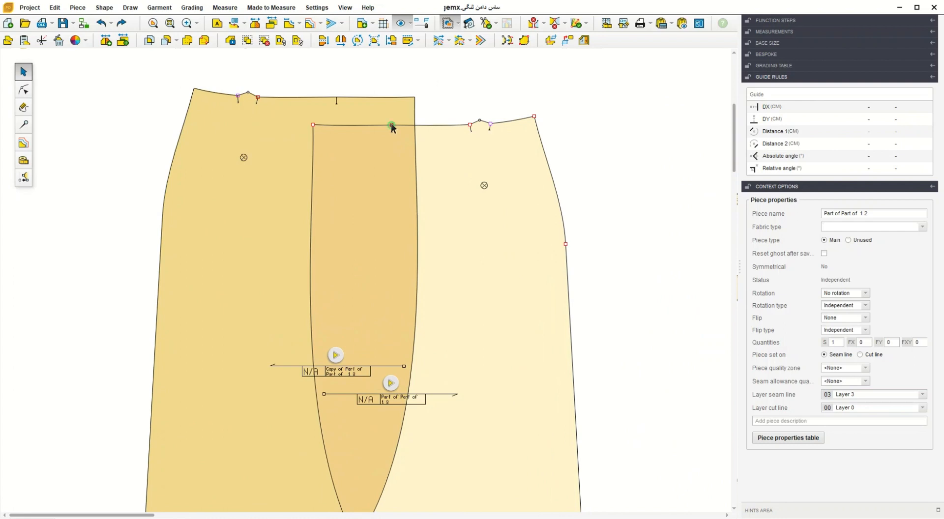
{"action": "left_click_drag", "start_coordinate": [391, 124], "coordinate": [364, 121]}
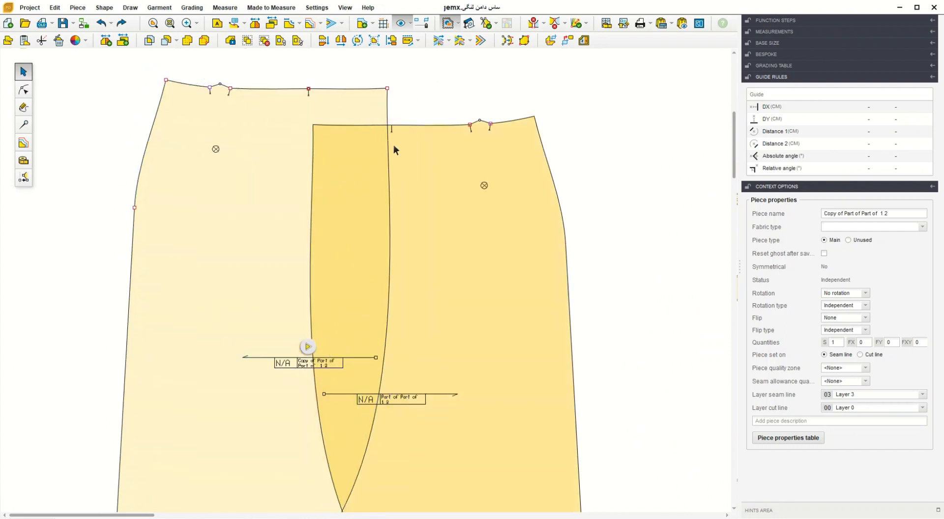
{"action": "left_click_drag", "start_coordinate": [434, 185], "coordinate": [354, 140]}
{"action": "scroll", "coordinate": [320, 104], "scroll_direction": "up", "scroll_amount": 4}
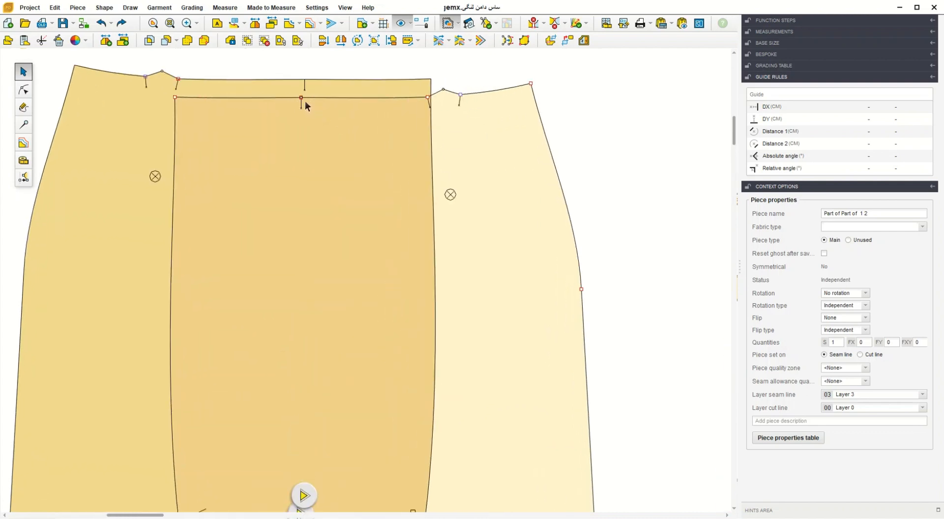
{"action": "mouse_move", "coordinate": [309, 106]}
{"action": "left_mouse_down"}
{"action": "mouse_move", "coordinate": [314, 96]}
{"action": "mouse_move", "coordinate": [307, 107]}
{"action": "mouse_move", "coordinate": [317, 104]}
{"action": "left_mouse_up"}
{"action": "left_click", "coordinate": [479, 143]}
{"action": "left_click_drag", "start_coordinate": [485, 157], "coordinate": [489, 126]}
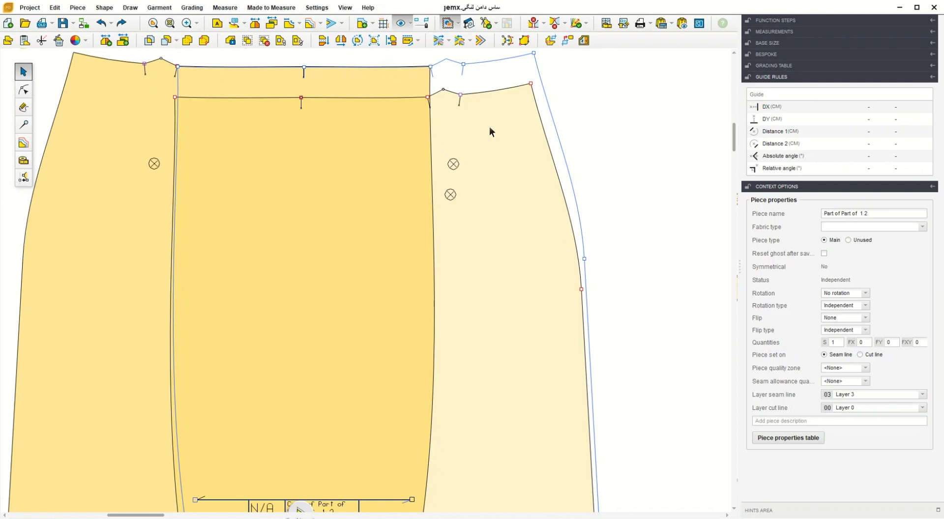
{"action": "left_click_drag", "start_coordinate": [489, 126], "coordinate": [489, 124]}
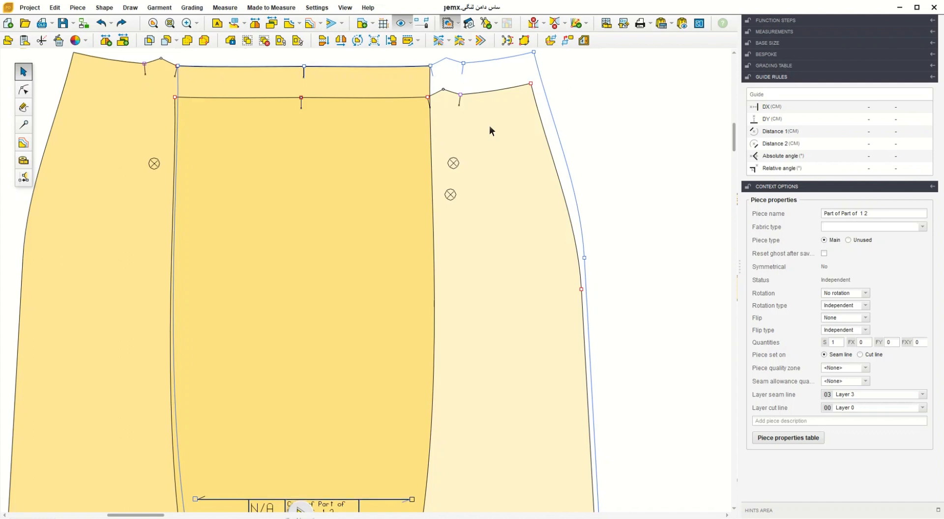
{"action": "left_click_drag", "start_coordinate": [489, 126], "coordinate": [489, 127]}
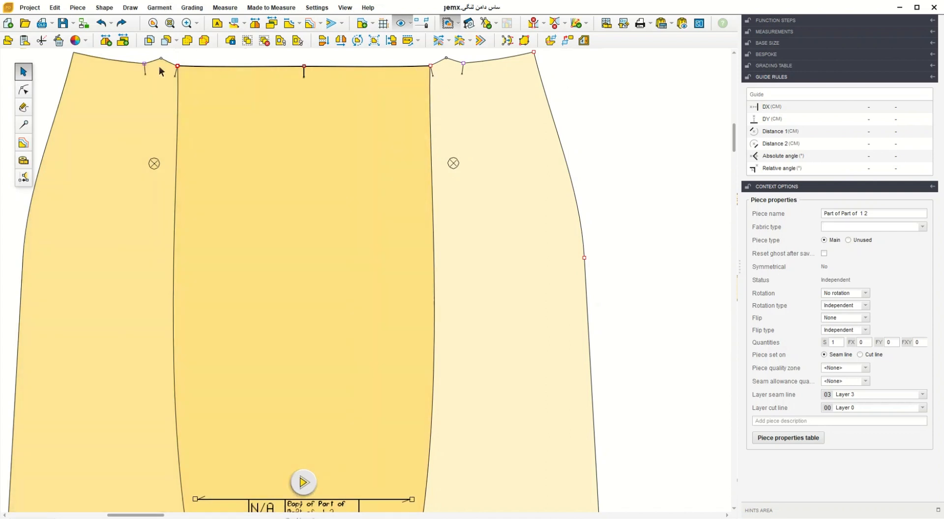
Move both overlapped wrap pieces together to free up space, and bring the straight-edged skirt piece next to them.
{"action": "left_click", "coordinate": [153, 23]}
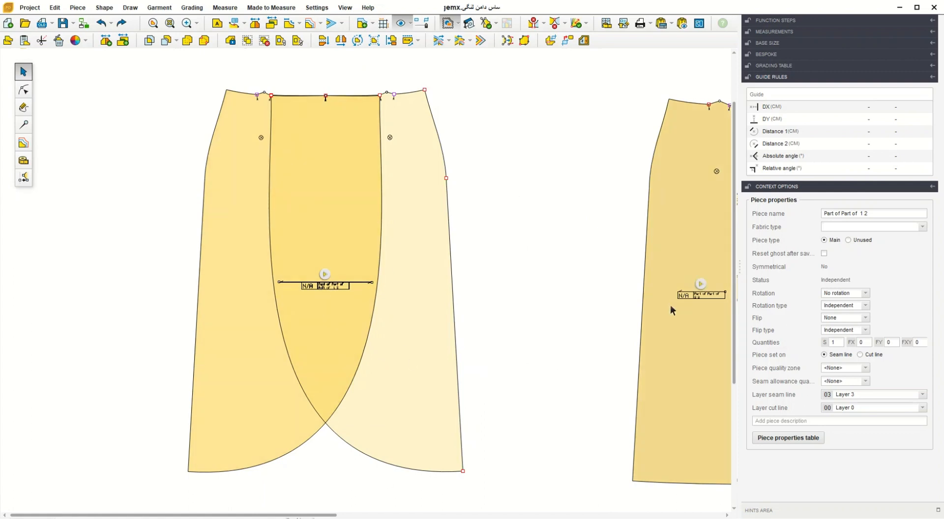
{"action": "scroll", "coordinate": [671, 305], "scroll_direction": "down", "scroll_amount": 1}
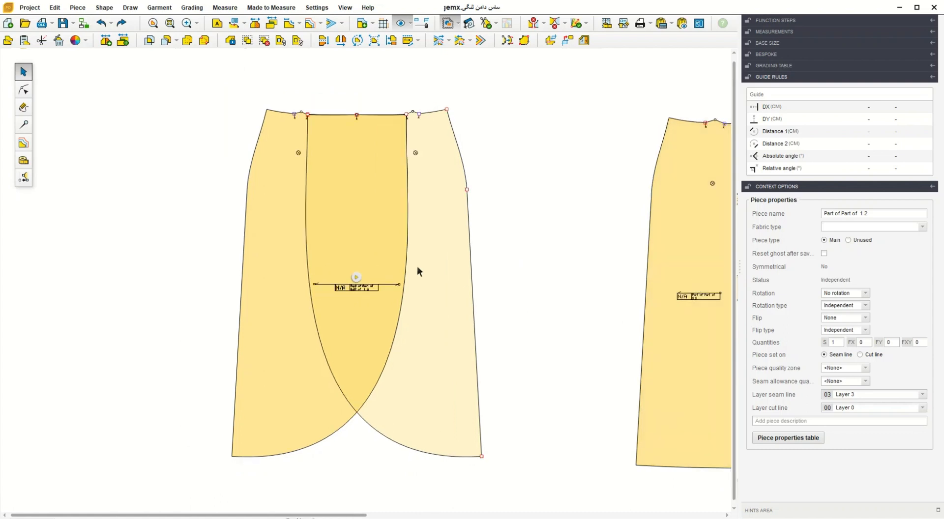
{"action": "left_click", "coordinate": [378, 227]}
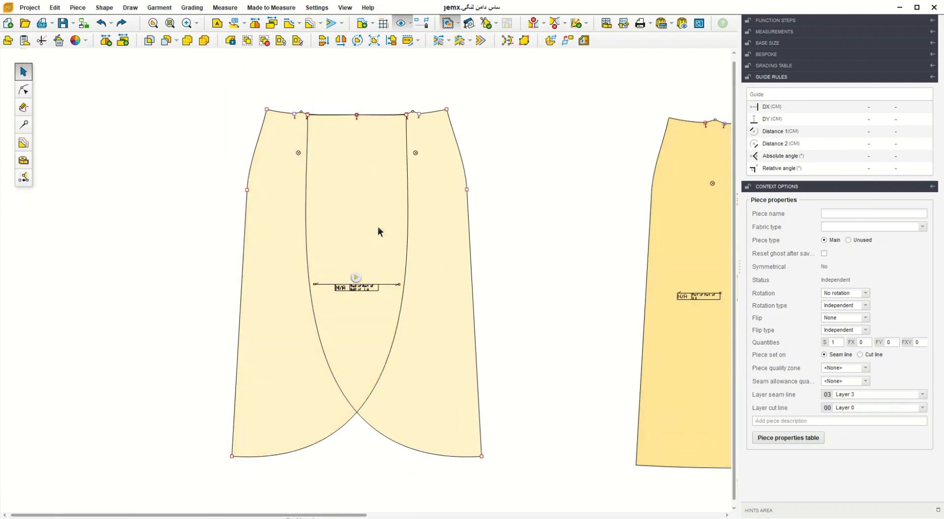
{"action": "left_click_drag", "start_coordinate": [377, 227], "coordinate": [251, 231]}
{"action": "mouse_move", "coordinate": [680, 301]}
{"action": "left_mouse_down"}
{"action": "mouse_move", "coordinate": [643, 308]}
{"action": "mouse_move", "coordinate": [497, 288]}
{"action": "left_mouse_up"}
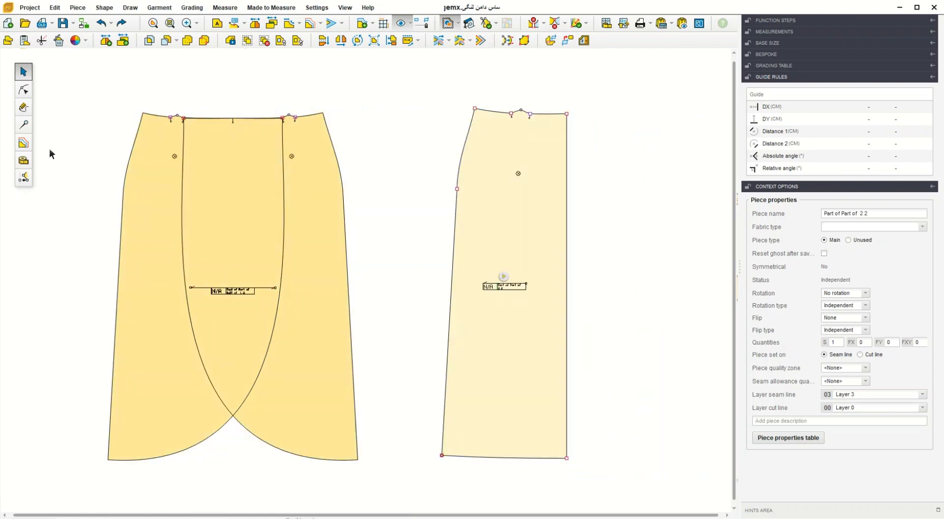
Make a mirrored pair of the straight-edged skirt piece and place the two halves side by side with a small gap.
{"action": "left_click", "coordinate": [26, 42]}
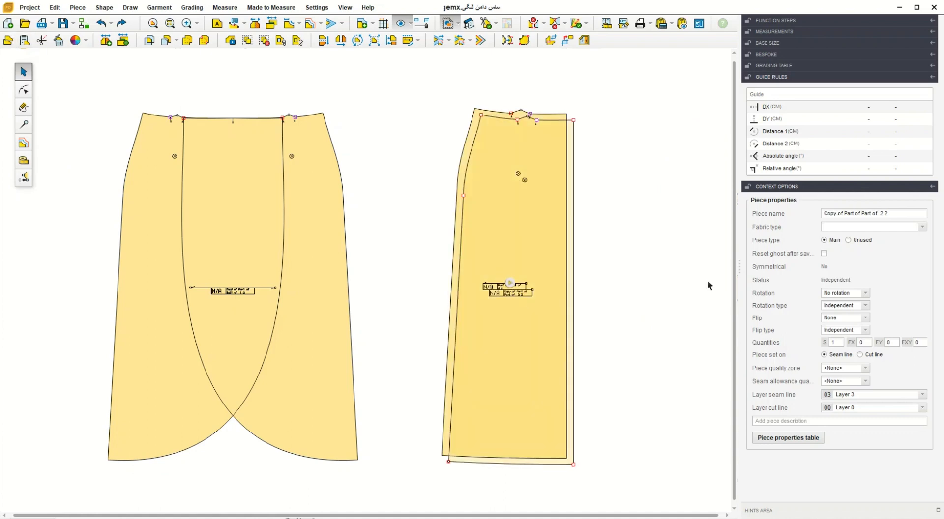
{"action": "left_click", "coordinate": [640, 288]}
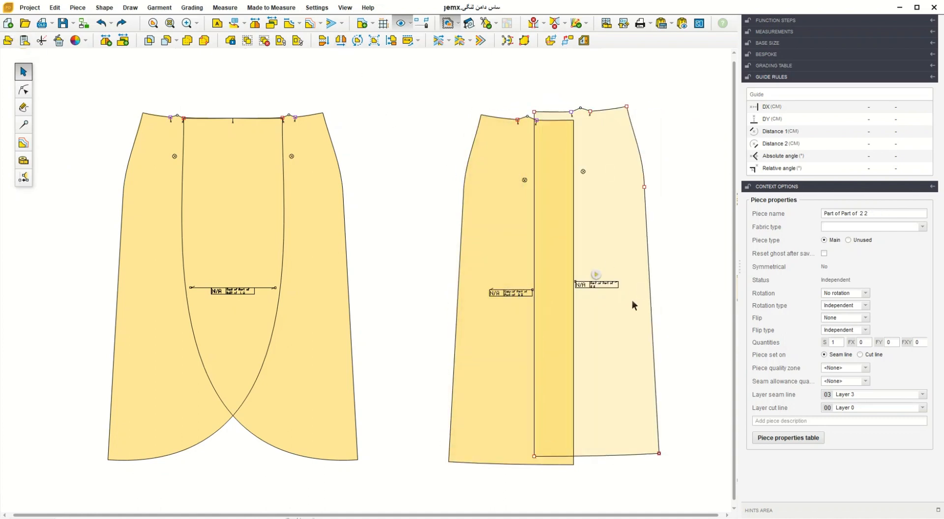
{"action": "left_click_drag", "start_coordinate": [632, 300], "coordinate": [691, 315]}
{"action": "left_click_drag", "start_coordinate": [525, 325], "coordinate": [489, 332]}
{"action": "left_click_drag", "start_coordinate": [633, 331], "coordinate": [581, 327]}
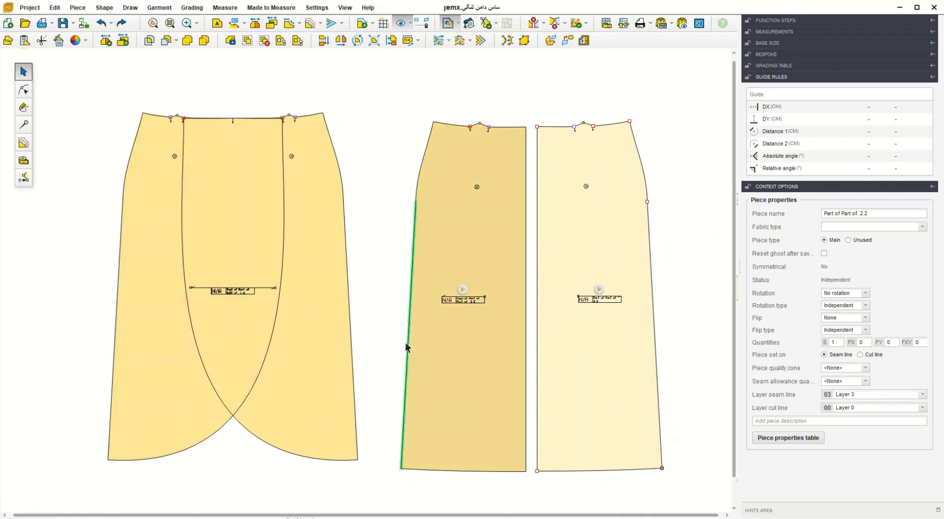
{"action": "left_click", "coordinate": [406, 347]}
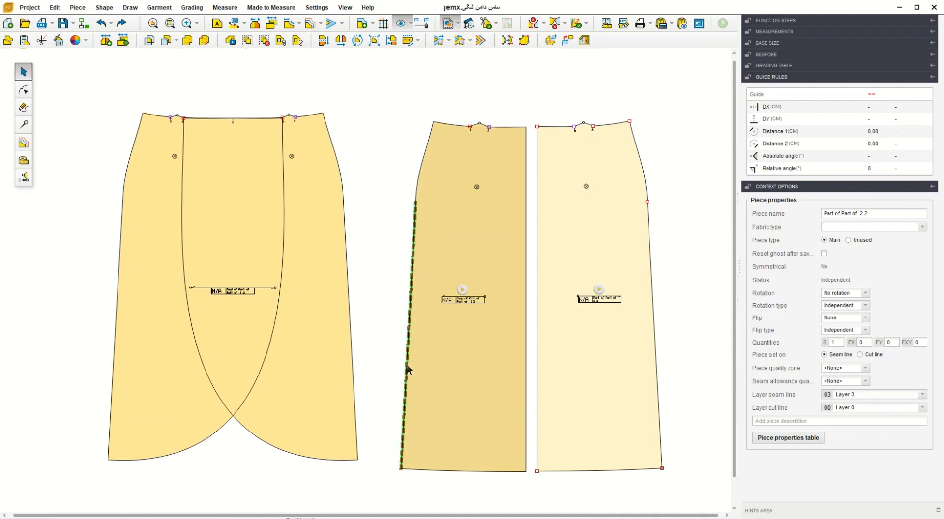
{"action": "left_click", "coordinate": [407, 366]}
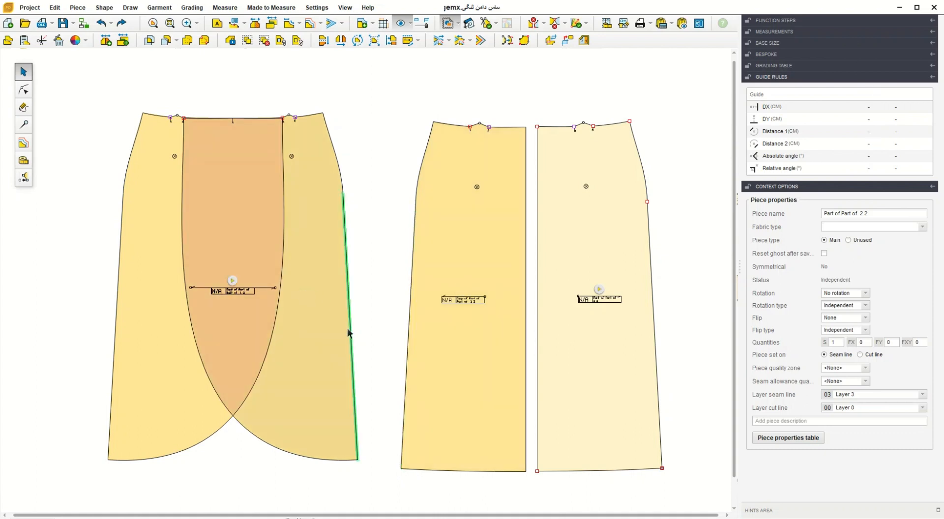